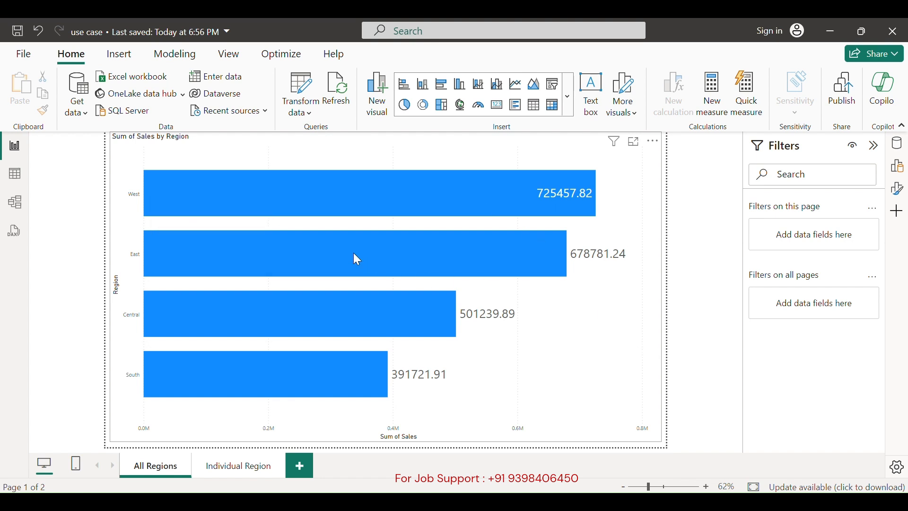
- Drill through from the West bar of the sales chart to the Individual Region page
{"action": "mouse_move", "coordinate": [202, 195]}
{"action": "right_click", "coordinate": [410, 193]}
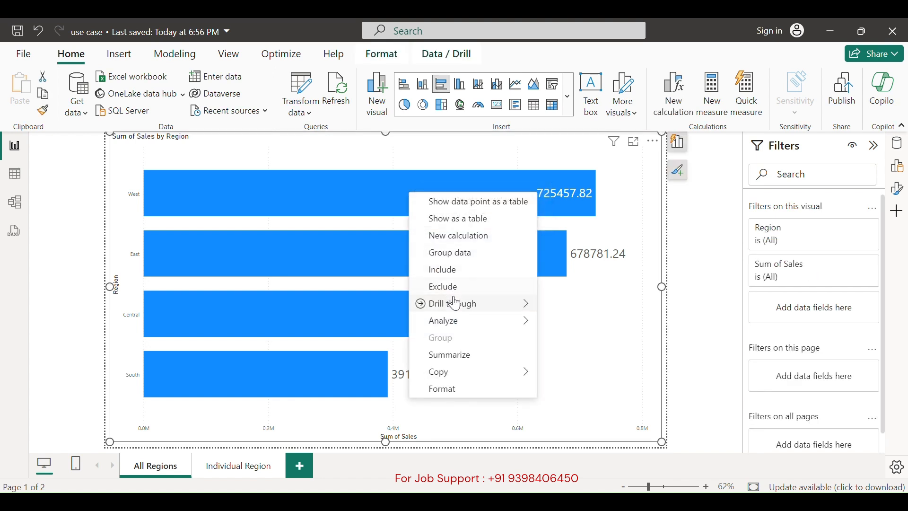
{"action": "mouse_move", "coordinate": [456, 304]}
{"action": "left_click", "coordinate": [559, 313]}
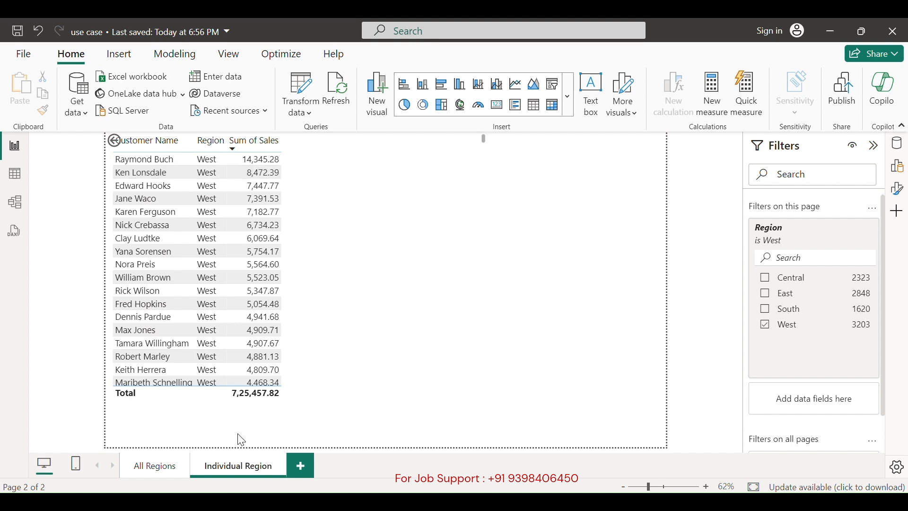
- Compare the All Regions chart with the Individual Region customer table, finishing on the All Regions page
{"action": "left_click", "coordinate": [155, 473]}
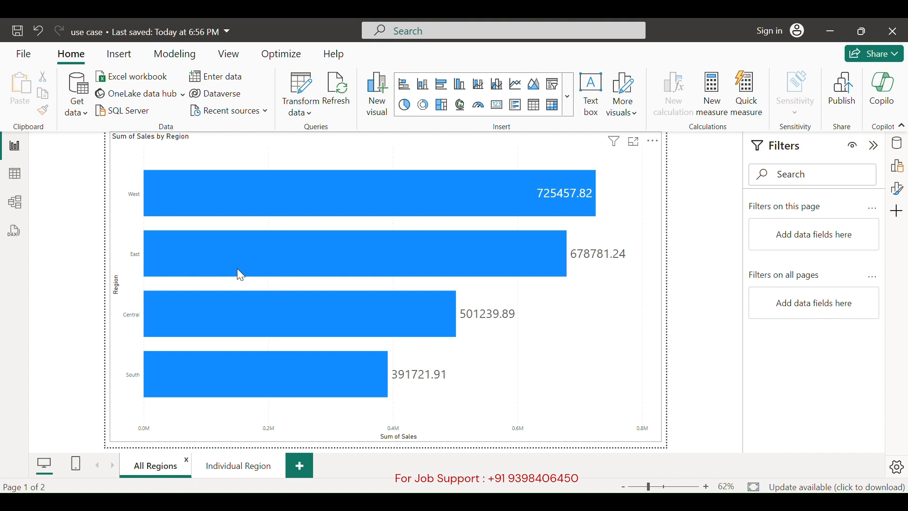
{"action": "left_click", "coordinate": [236, 467]}
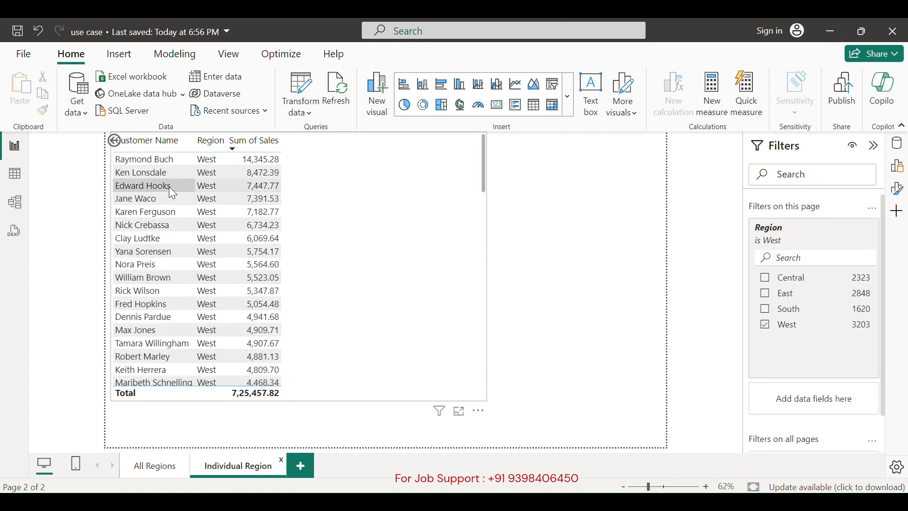
{"action": "left_click", "coordinate": [149, 468]}
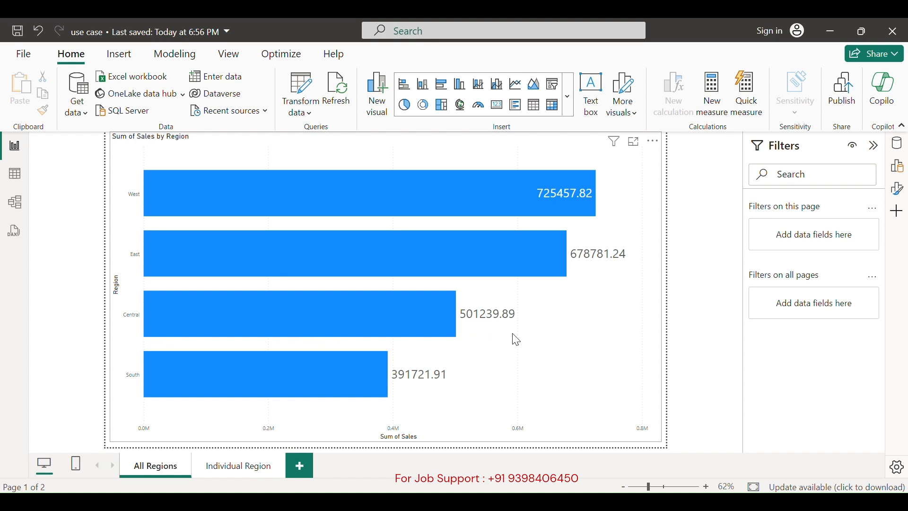
- Drill through from the Central bar of the sales chart to the Individual Region page
{"action": "right_click", "coordinate": [326, 315]}
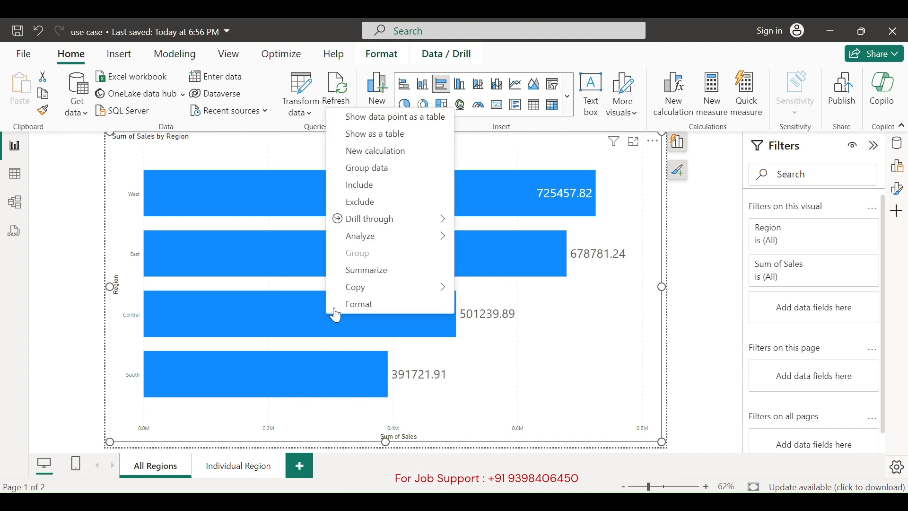
{"action": "mouse_move", "coordinate": [434, 220]}
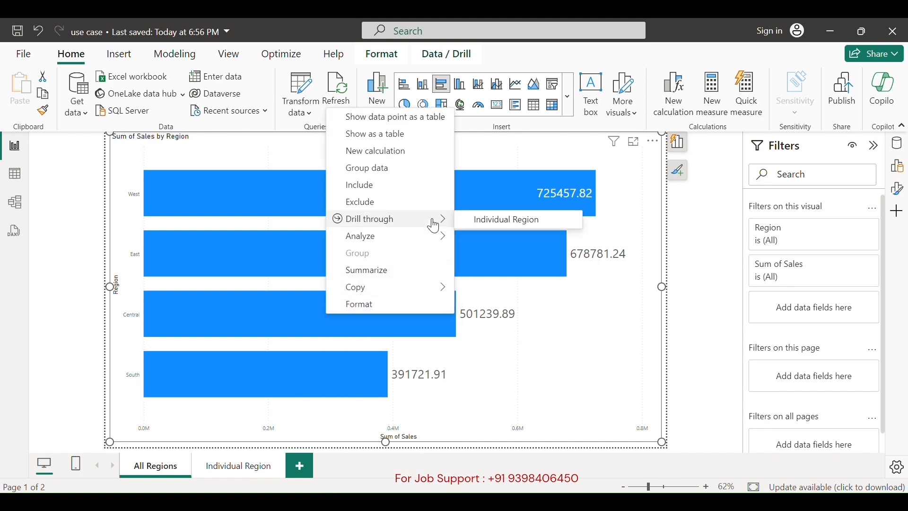
{"action": "left_click", "coordinate": [480, 221]}
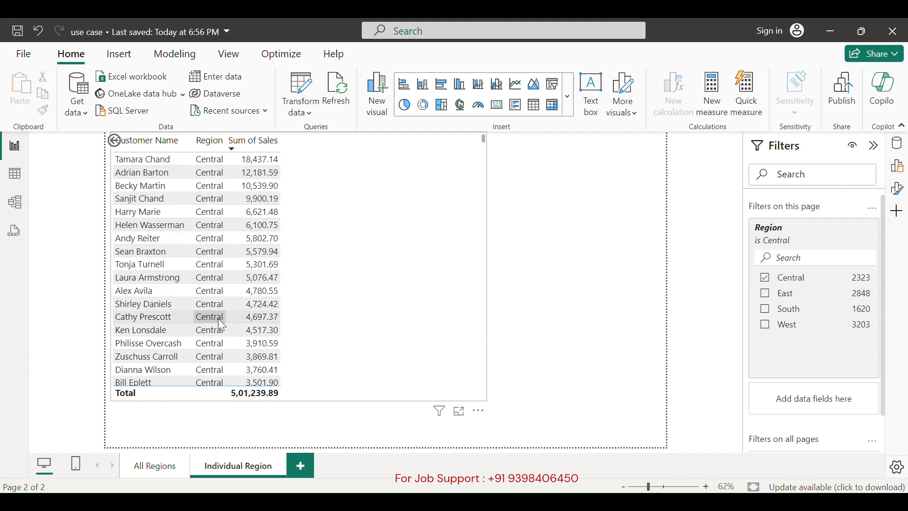
- Switch to the untitled Power BI Desktop report and create a bar chart of Sales by Region from the Orders table
{"action": "mouse_move", "coordinate": [460, 502]}
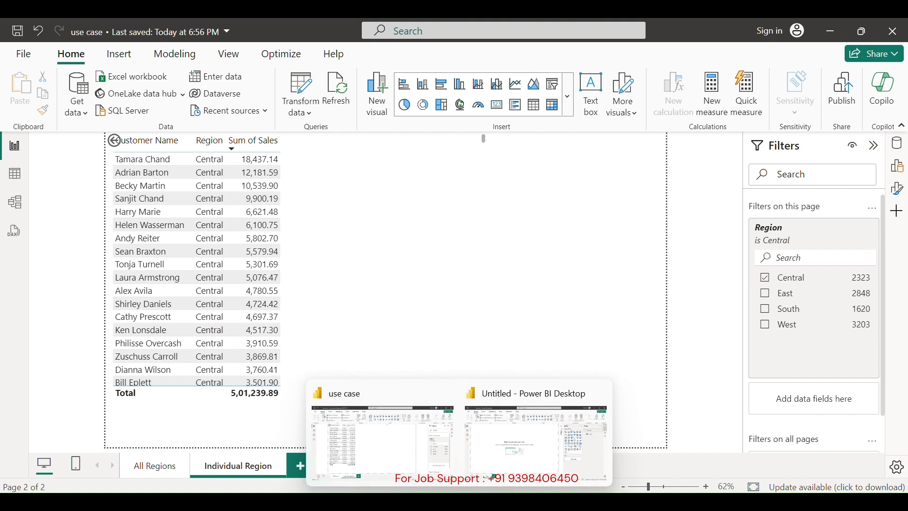
{"action": "left_click", "coordinate": [521, 433]}
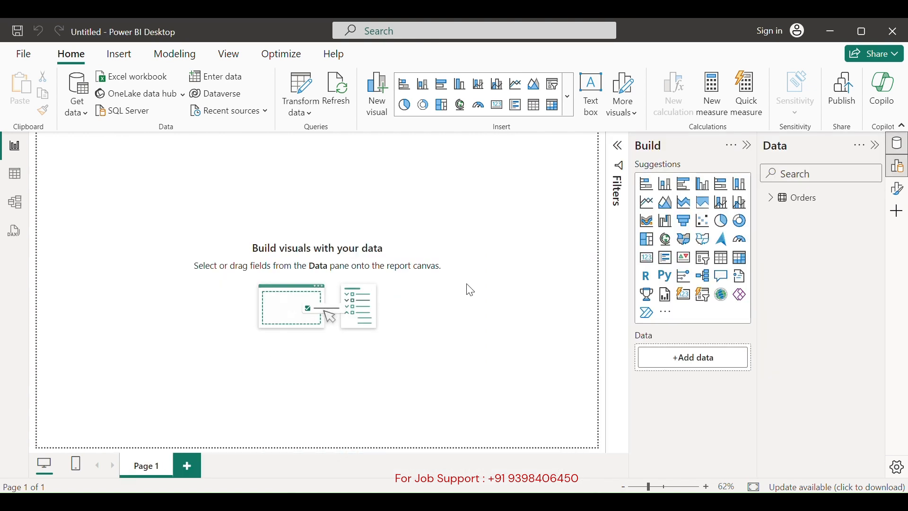
{"action": "left_click", "coordinate": [772, 206]}
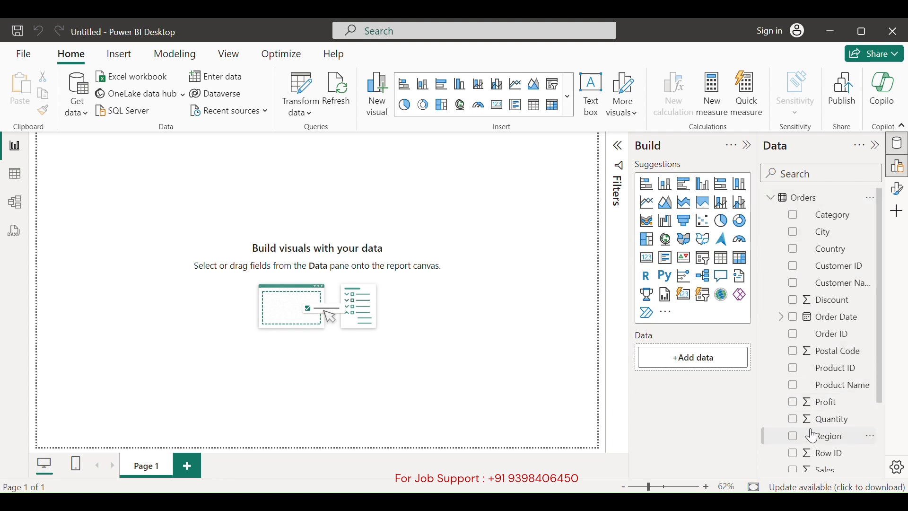
{"action": "scroll", "coordinate": [811, 432], "scroll_direction": "down", "scroll_amount": 3}
{"action": "left_click", "coordinate": [794, 366]}
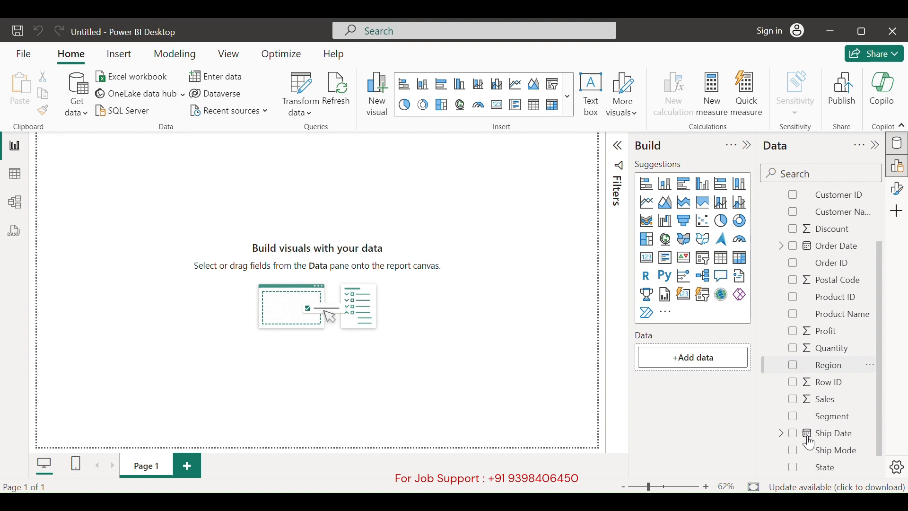
{"action": "left_click", "coordinate": [795, 400]}
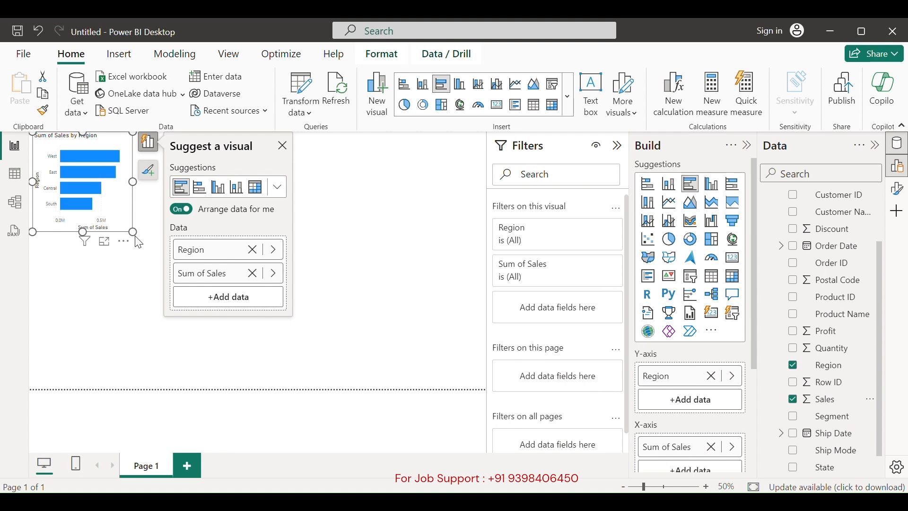
- Enlarge the bar chart to fill most of the page, then collapse Filters and dismiss the visual suggestions
{"action": "left_click_drag", "start_coordinate": [134, 234], "coordinate": [486, 379]}
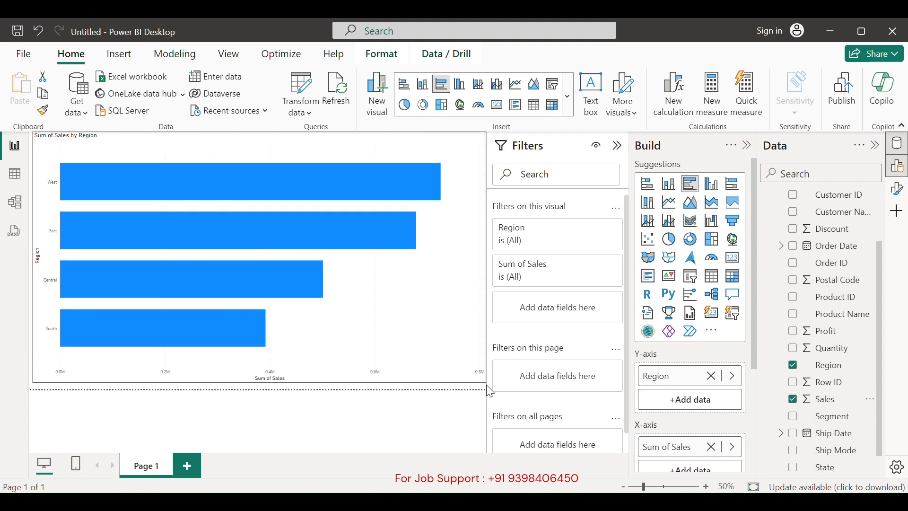
{"action": "left_click", "coordinate": [617, 146]}
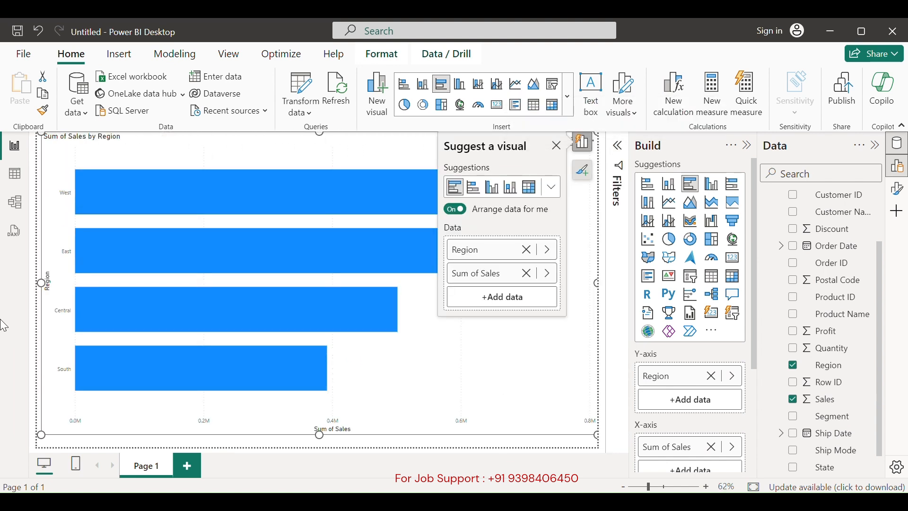
{"action": "left_click", "coordinate": [558, 149]}
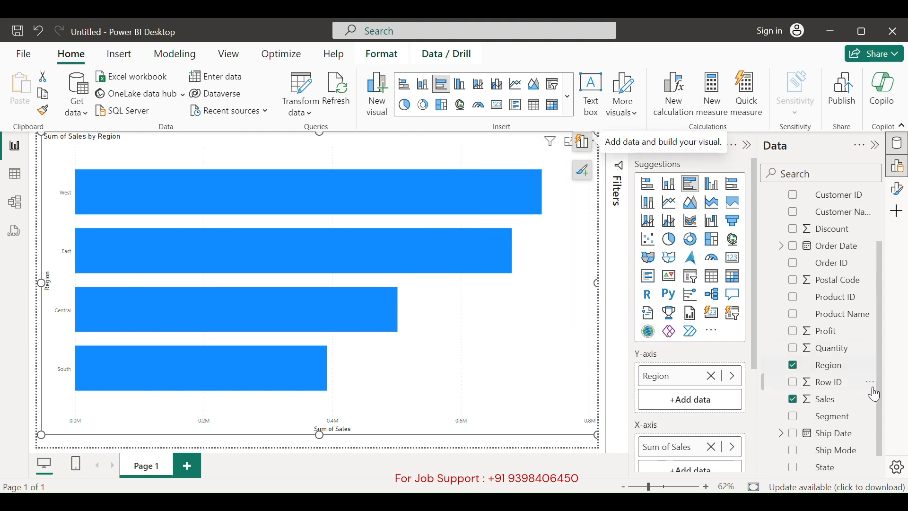
- Turn on data labels for the bar chart and set their value font size to 15
{"action": "left_click", "coordinate": [898, 188]}
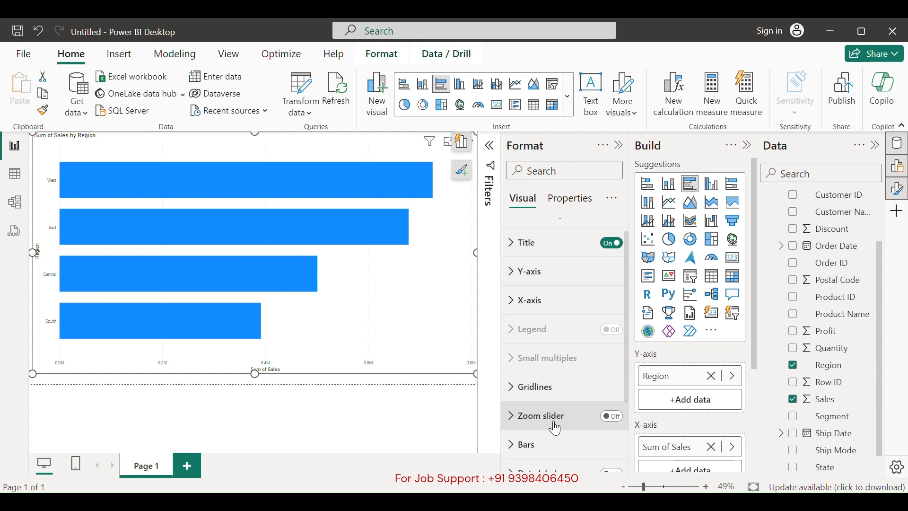
{"action": "scroll", "coordinate": [532, 428], "scroll_direction": "down", "scroll_amount": 3}
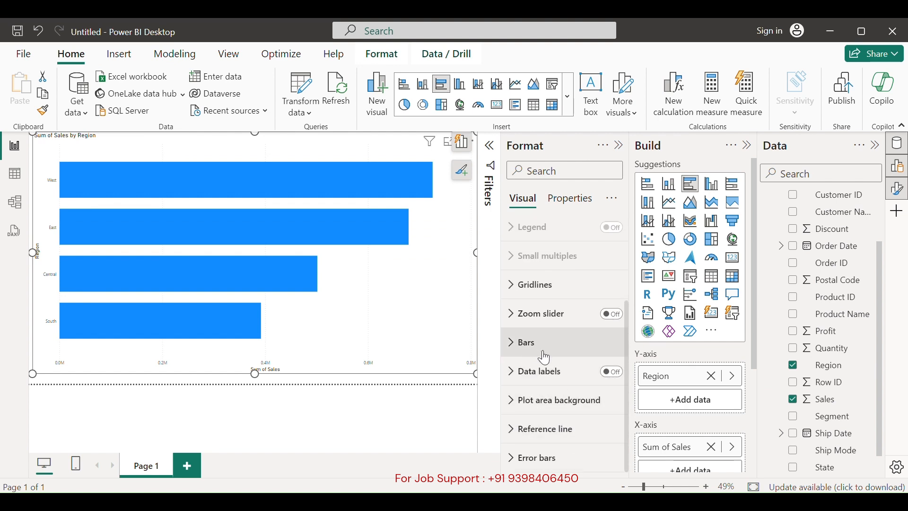
{"action": "left_click", "coordinate": [615, 374]}
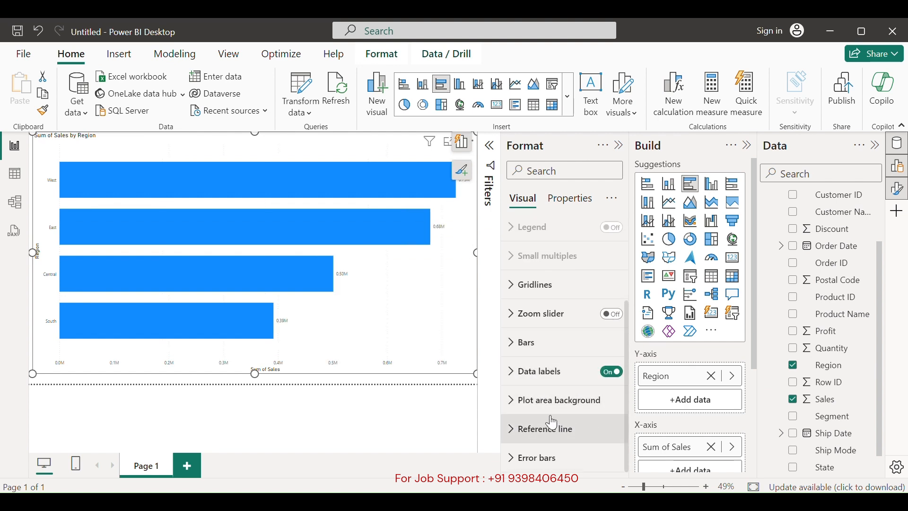
{"action": "left_click", "coordinate": [516, 373]}
{"action": "scroll", "coordinate": [577, 417], "scroll_direction": "down", "scroll_amount": 3}
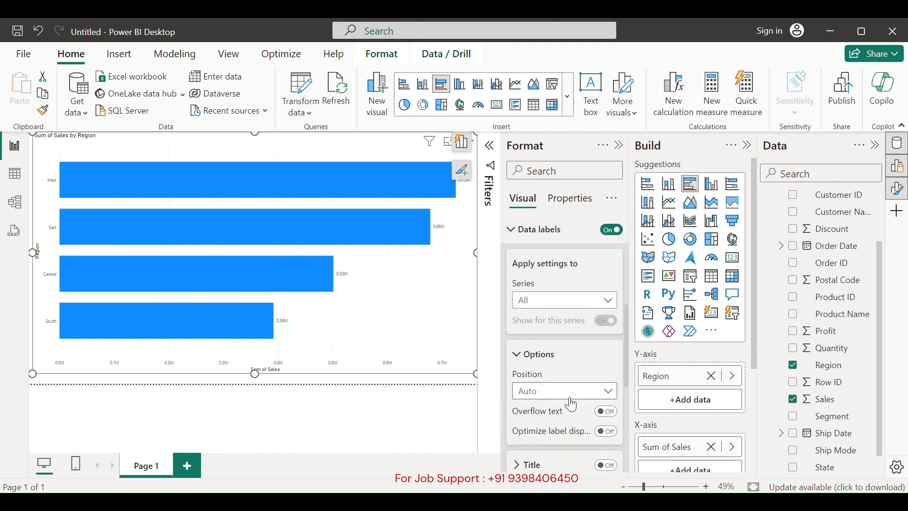
{"action": "scroll", "coordinate": [574, 411], "scroll_direction": "down", "scroll_amount": 2}
{"action": "left_click", "coordinate": [539, 428]}
{"action": "left_click", "coordinate": [596, 369]}
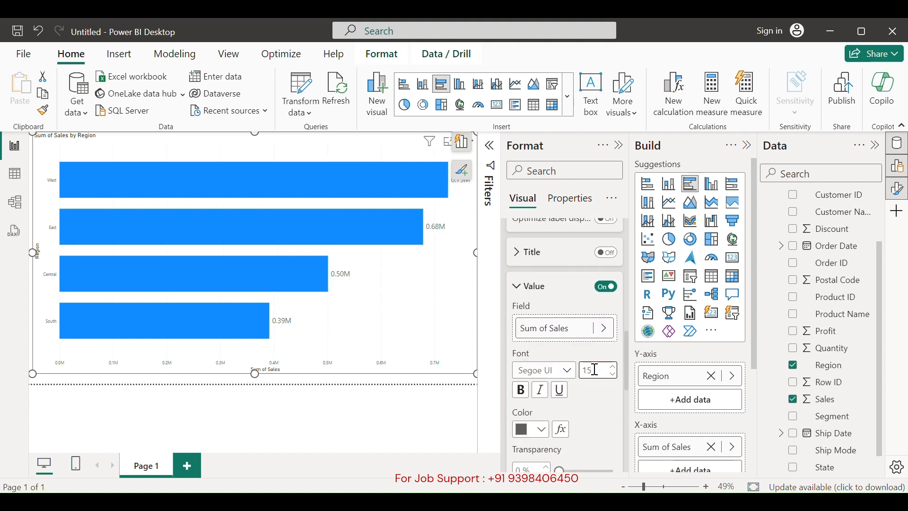
- Set the data labels' display units to None with 2 decimal places, and close the Format and Build settings
{"action": "scroll", "coordinate": [574, 413], "scroll_direction": "down", "scroll_amount": 5}
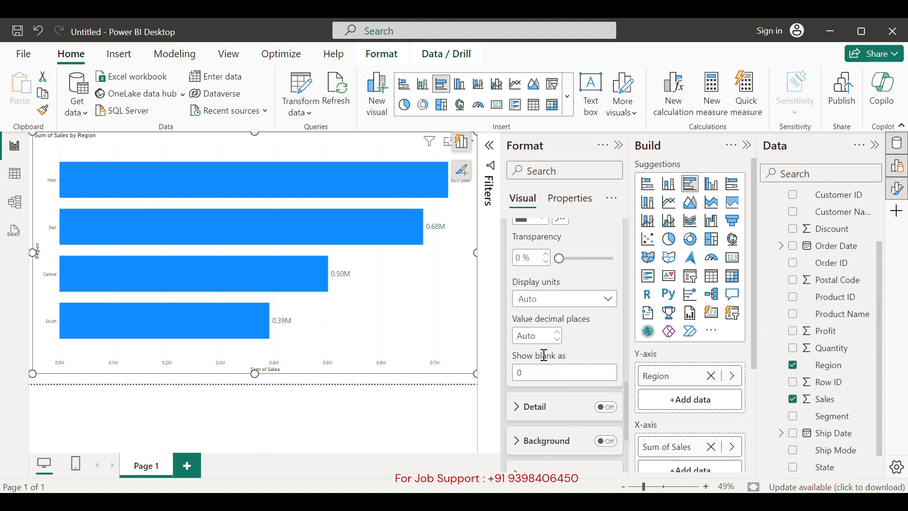
{"action": "left_click", "coordinate": [601, 300]}
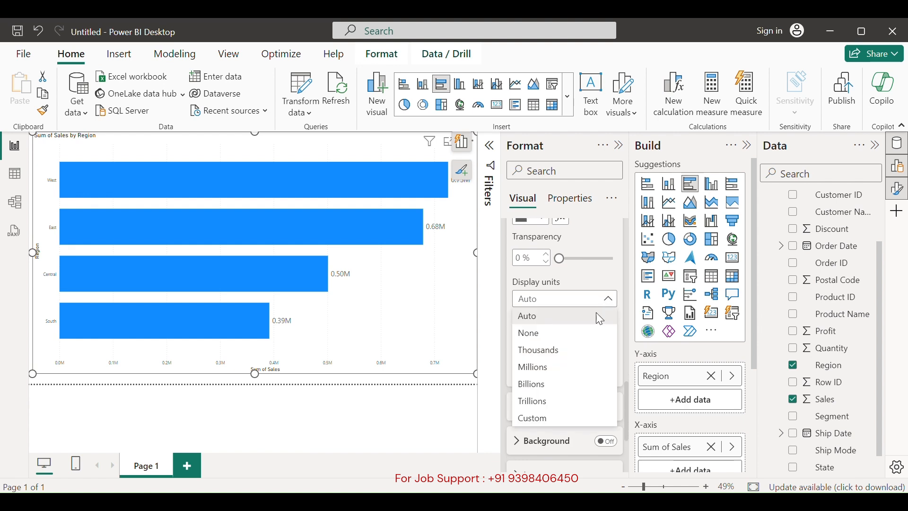
{"action": "left_click", "coordinate": [544, 334]}
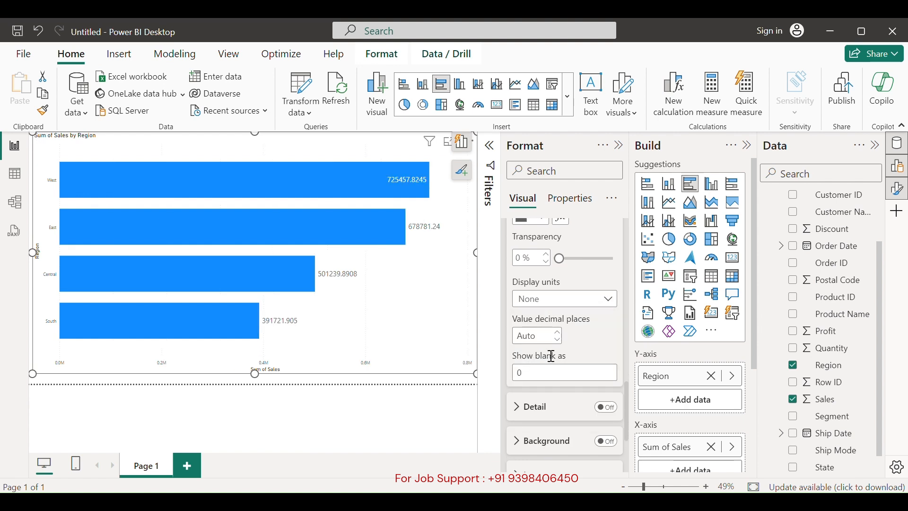
{"action": "left_click", "coordinate": [542, 337]}
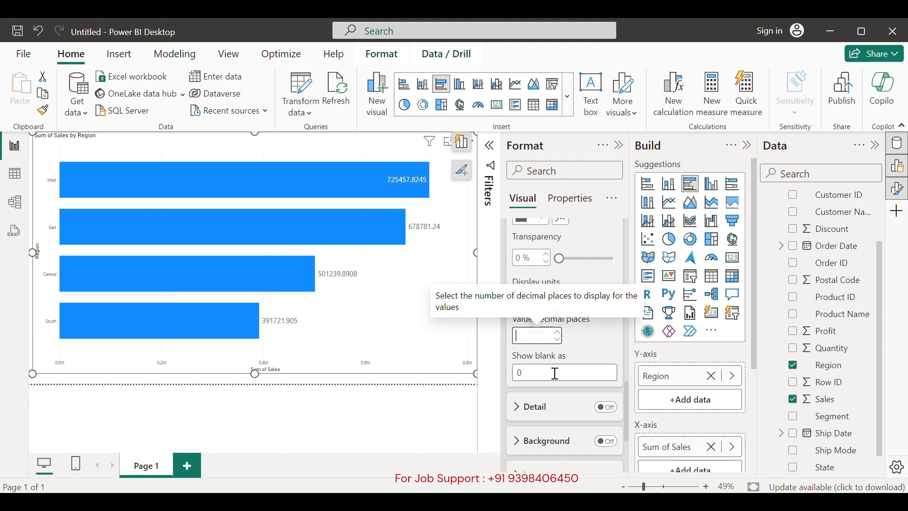
{"action": "key", "text": "Return"}
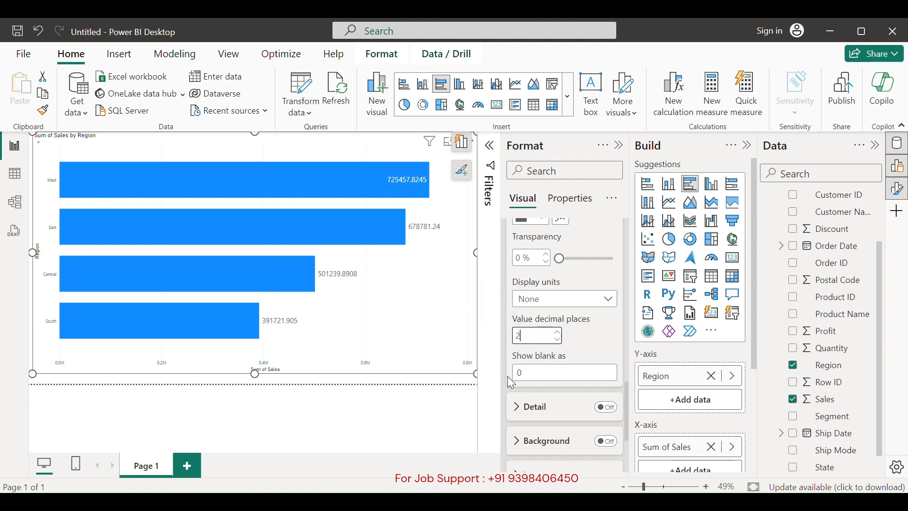
{"action": "left_click", "coordinate": [620, 146]}
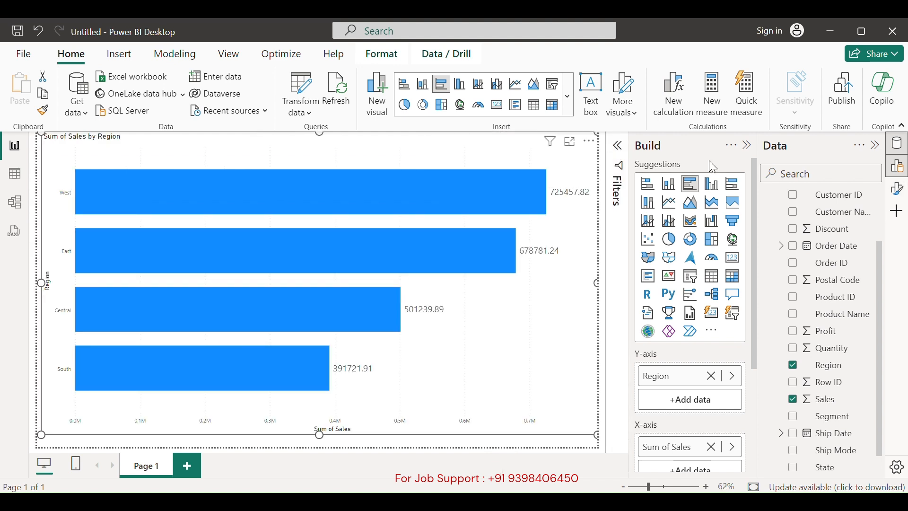
{"action": "left_click", "coordinate": [748, 146]}
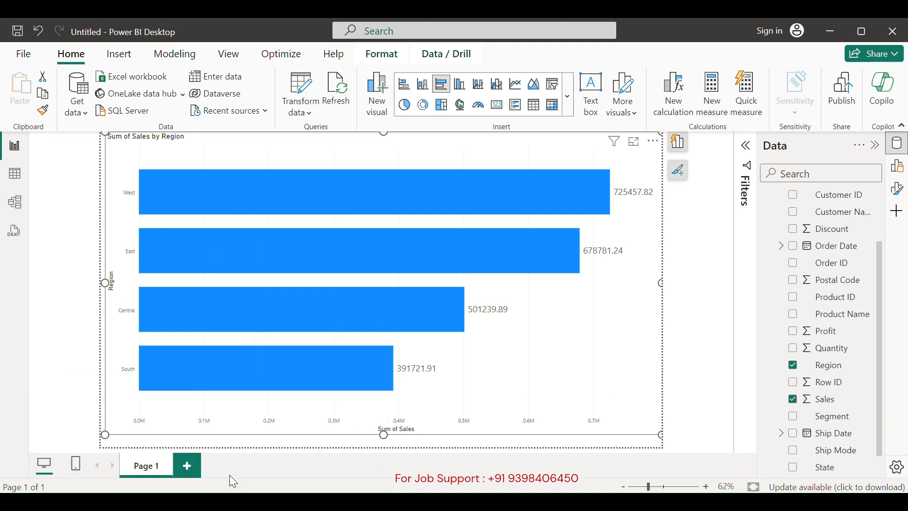
- Add a second report page and build a visual on it from Customer Name, Region and Sales
{"action": "left_click", "coordinate": [188, 467]}
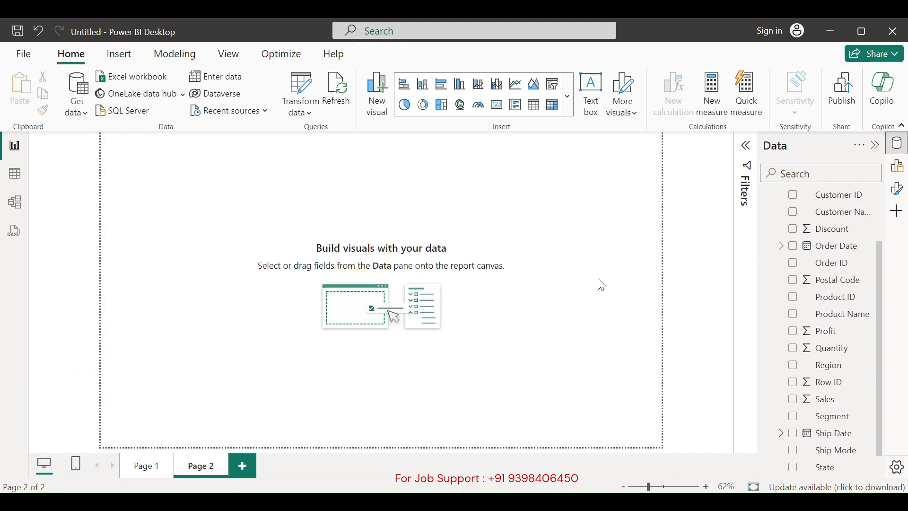
{"action": "scroll", "coordinate": [776, 345], "scroll_direction": "up", "scroll_amount": 3}
{"action": "scroll", "coordinate": [837, 320], "scroll_direction": "down", "scroll_amount": 2}
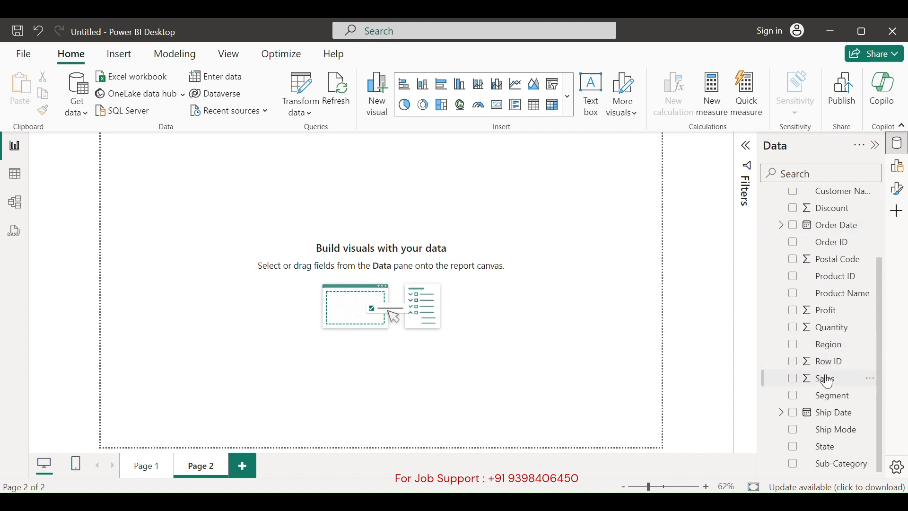
{"action": "scroll", "coordinate": [821, 383], "scroll_direction": "up", "scroll_amount": 3}
{"action": "left_click", "coordinate": [796, 283]}
{"action": "scroll", "coordinate": [811, 374], "scroll_direction": "down", "scroll_amount": 1}
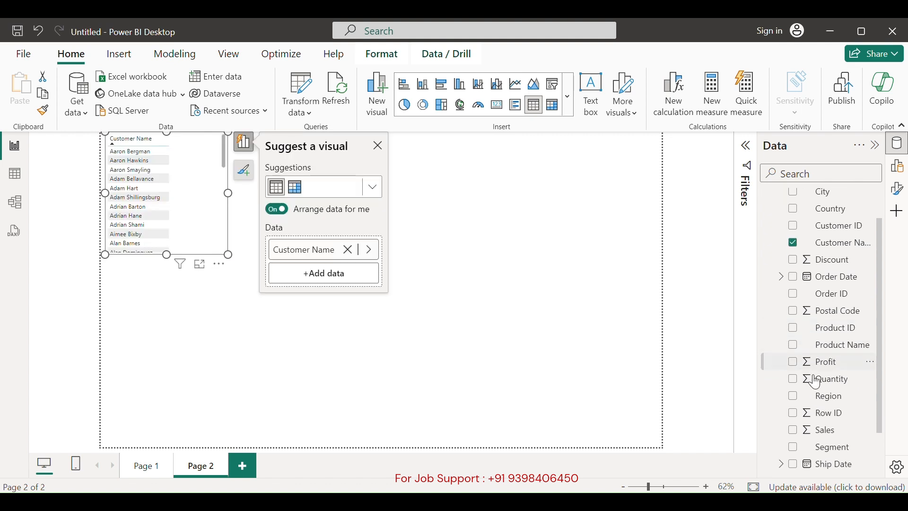
{"action": "left_click", "coordinate": [793, 396]}
{"action": "scroll", "coordinate": [809, 381], "scroll_direction": "down", "scroll_amount": 1}
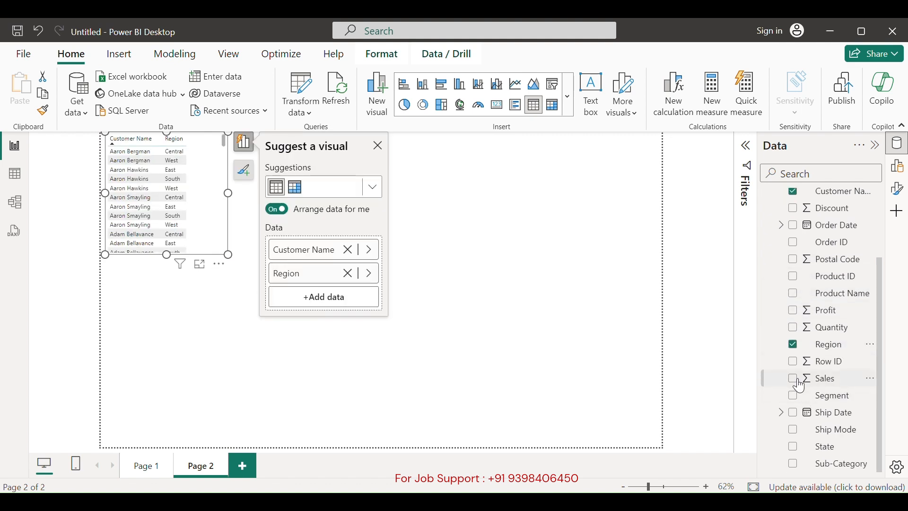
{"action": "left_click", "coordinate": [794, 381]}
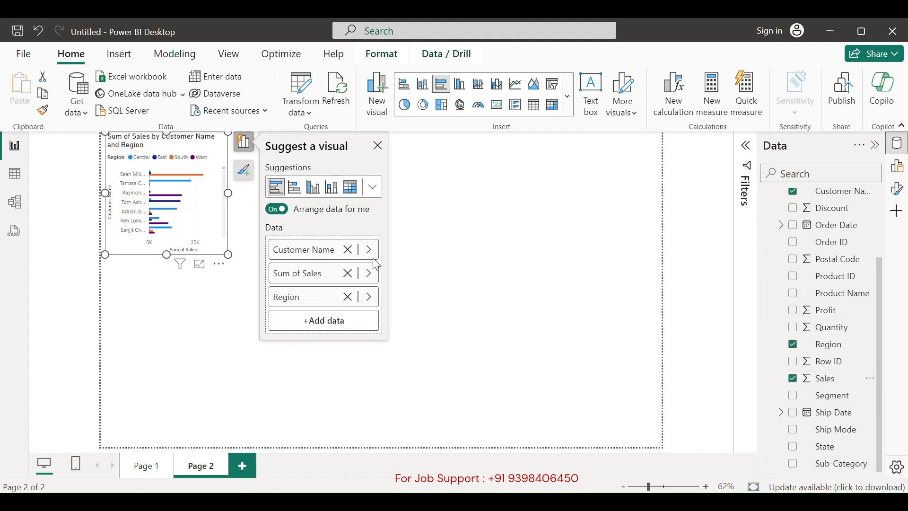
- Change the customer sales visual to a table and enlarge it to nearly the full page height
{"action": "left_click", "coordinate": [373, 187]}
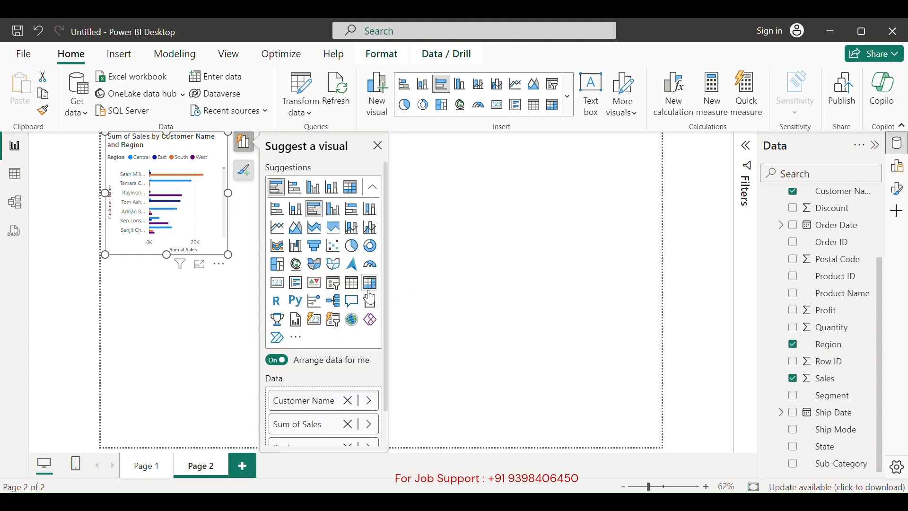
{"action": "left_click", "coordinate": [352, 282]}
{"action": "left_click_drag", "start_coordinate": [230, 255], "coordinate": [524, 440]}
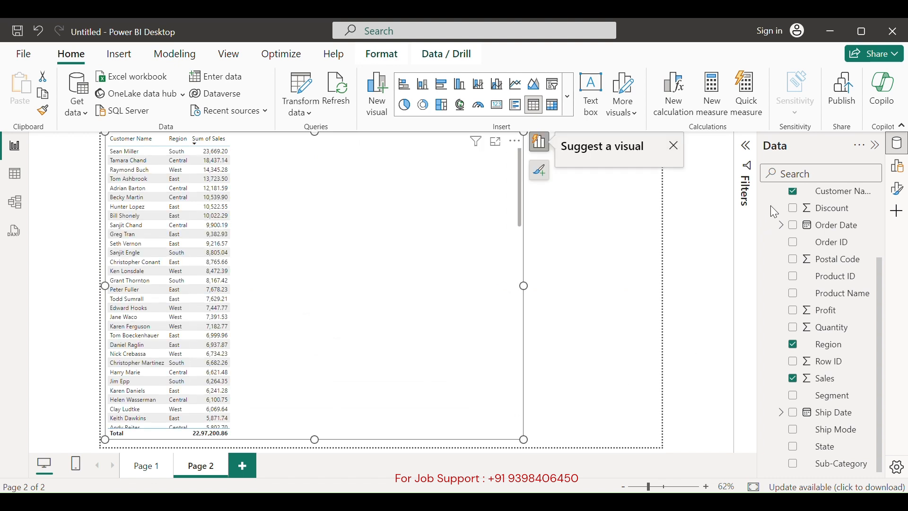
- Set the font size of the customer table's values to 15
{"action": "left_click", "coordinate": [898, 188]}
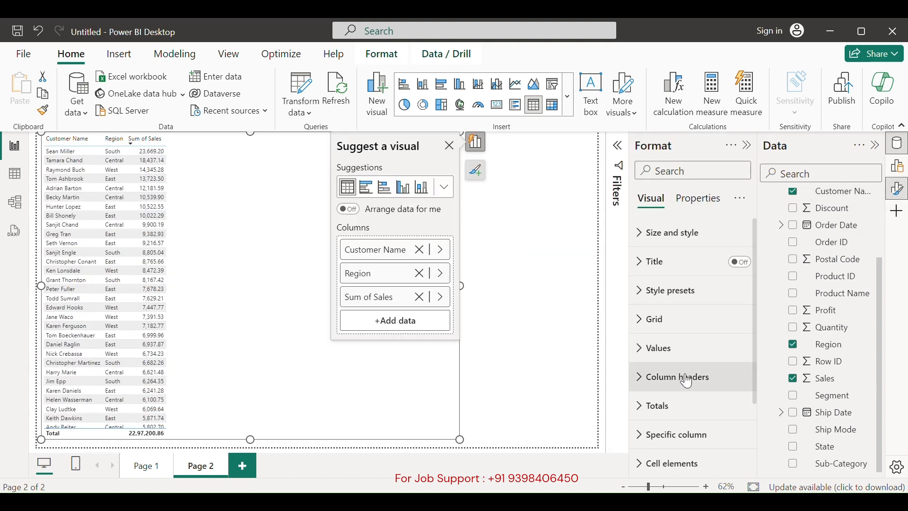
{"action": "scroll", "coordinate": [684, 374], "scroll_direction": "down", "scroll_amount": 3}
{"action": "scroll", "coordinate": [688, 381], "scroll_direction": "up", "scroll_amount": 3}
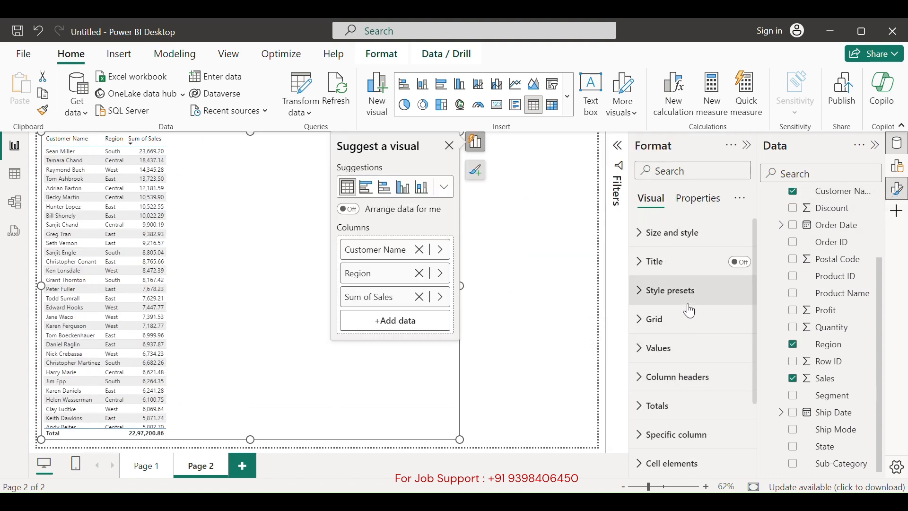
{"action": "left_click", "coordinate": [641, 233]}
{"action": "scroll", "coordinate": [711, 353], "scroll_direction": "down", "scroll_amount": 6}
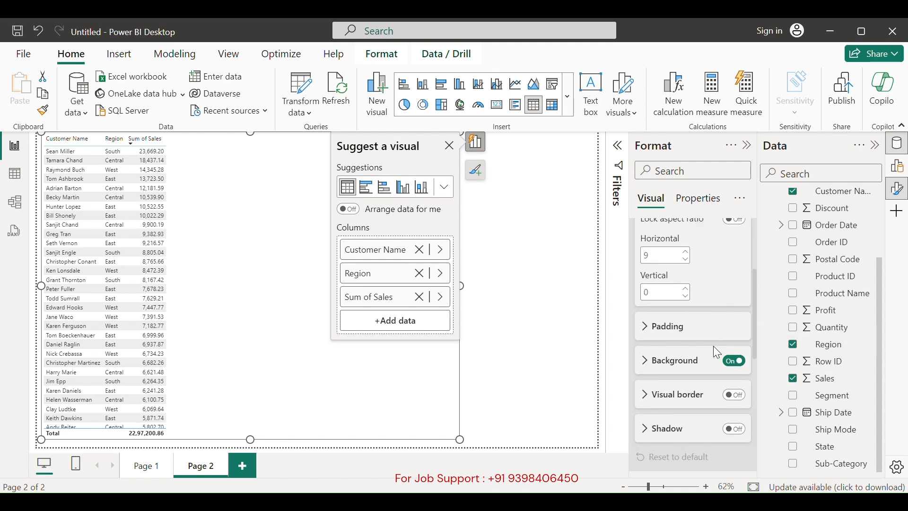
{"action": "scroll", "coordinate": [714, 397], "scroll_direction": "up", "scroll_amount": 2}
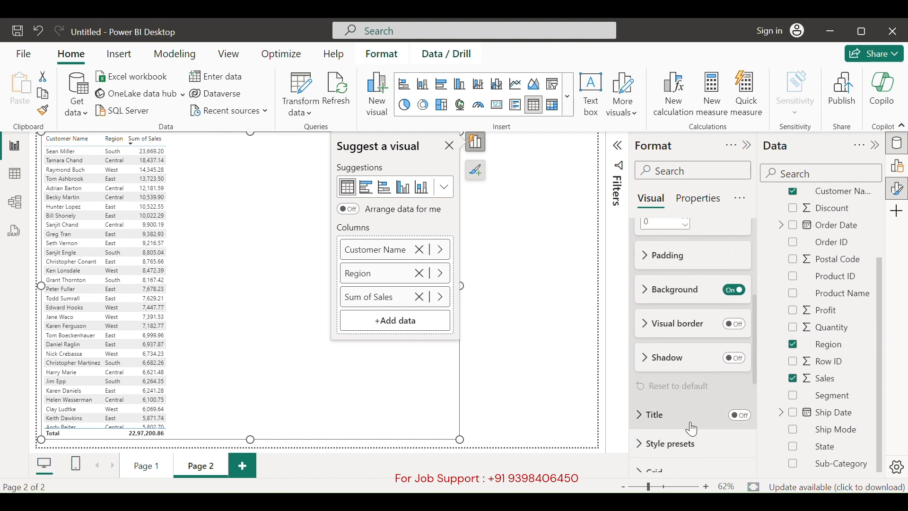
{"action": "scroll", "coordinate": [671, 374], "scroll_direction": "down", "scroll_amount": 1}
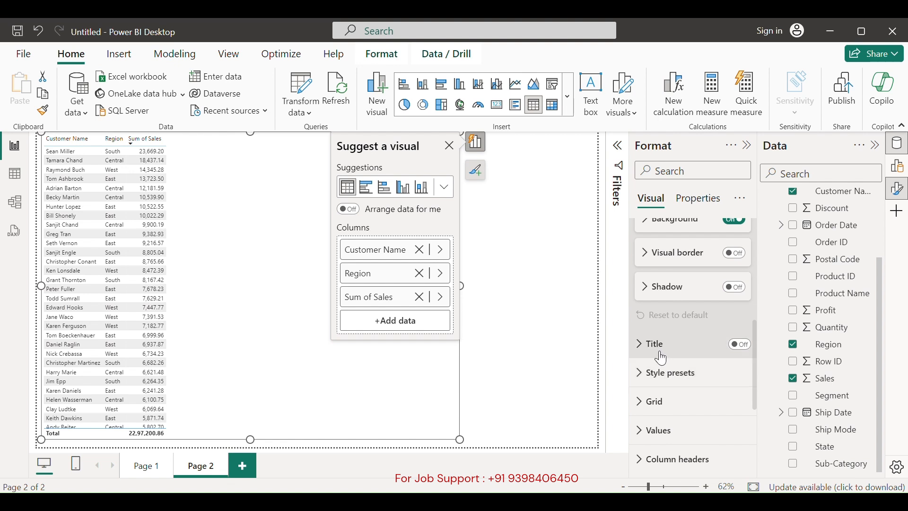
{"action": "scroll", "coordinate": [666, 359], "scroll_direction": "down", "scroll_amount": 3}
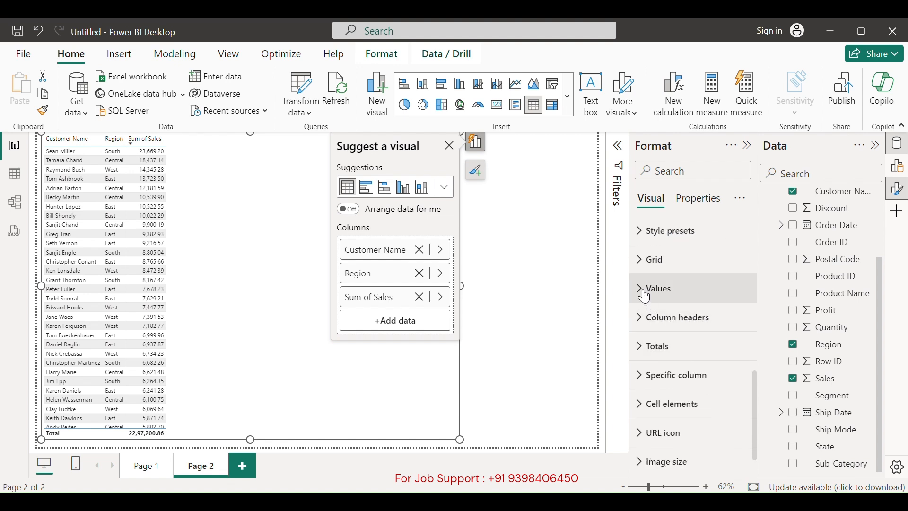
{"action": "left_click", "coordinate": [658, 289]}
{"action": "left_click", "coordinate": [726, 362]}
{"action": "type", "text": "15"}
{"action": "key", "text": "BackSpace"}
{"action": "type", "text": "3"}
{"action": "scroll", "coordinate": [712, 370], "scroll_direction": "down", "scroll_amount": 2}
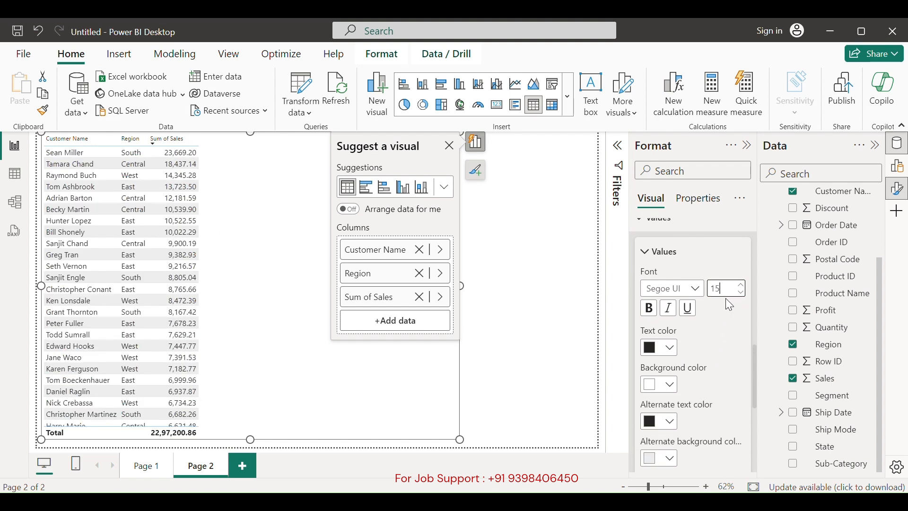
- Set the customer table's column header font size to 15 and deselect the table
{"action": "scroll", "coordinate": [722, 329], "scroll_direction": "down", "scroll_amount": 3}
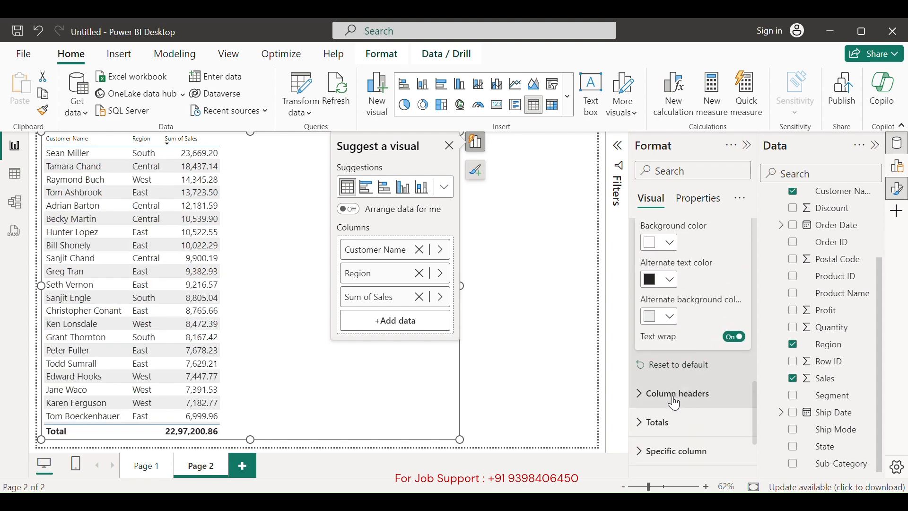
{"action": "left_click", "coordinate": [656, 405]}
{"action": "scroll", "coordinate": [709, 428], "scroll_direction": "down", "scroll_amount": 2}
{"action": "double_click", "coordinate": [716, 396]}
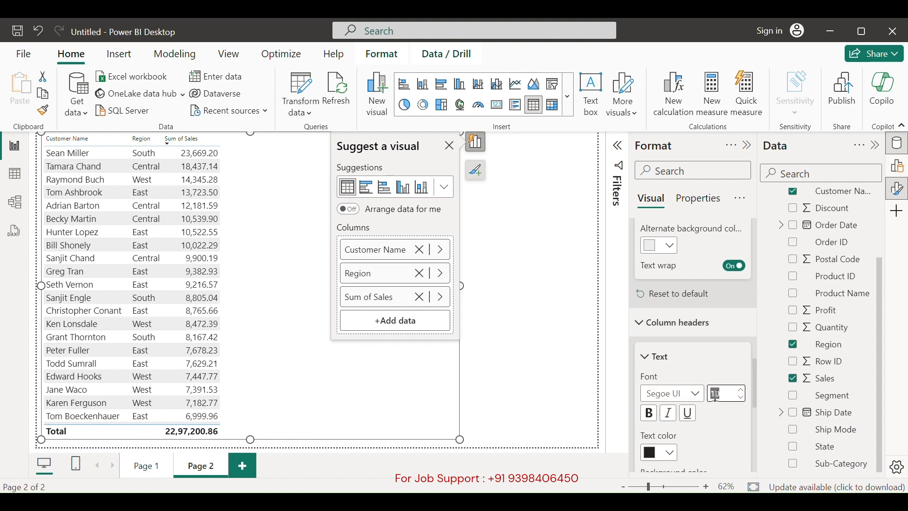
{"action": "type", "text": "15"}
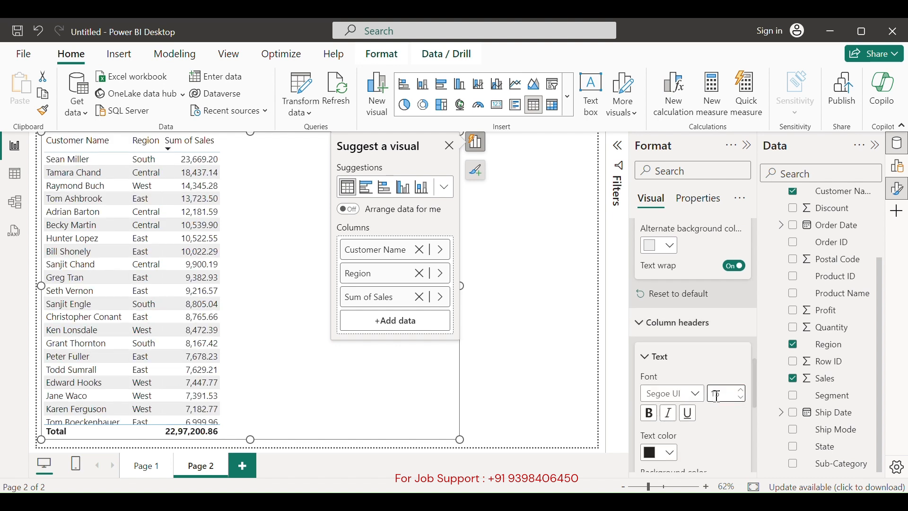
{"action": "left_click", "coordinate": [505, 279]}
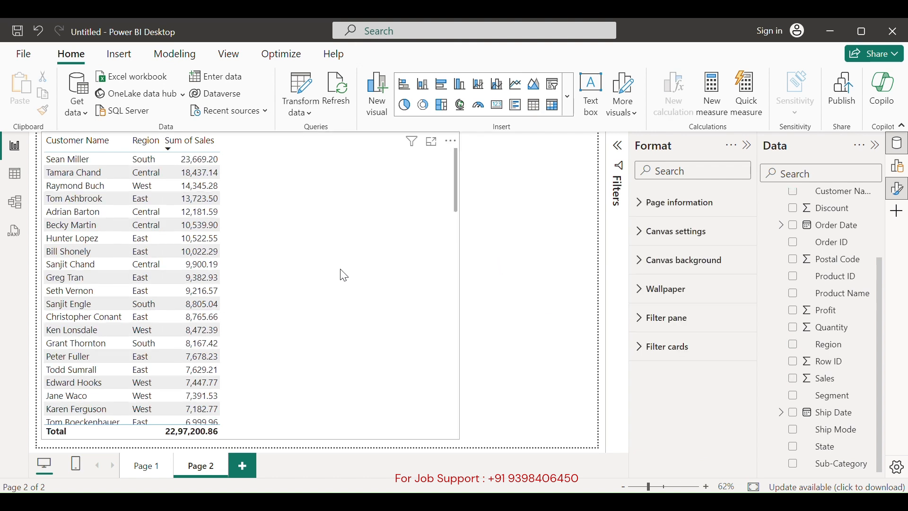
{"action": "left_click", "coordinate": [150, 468]}
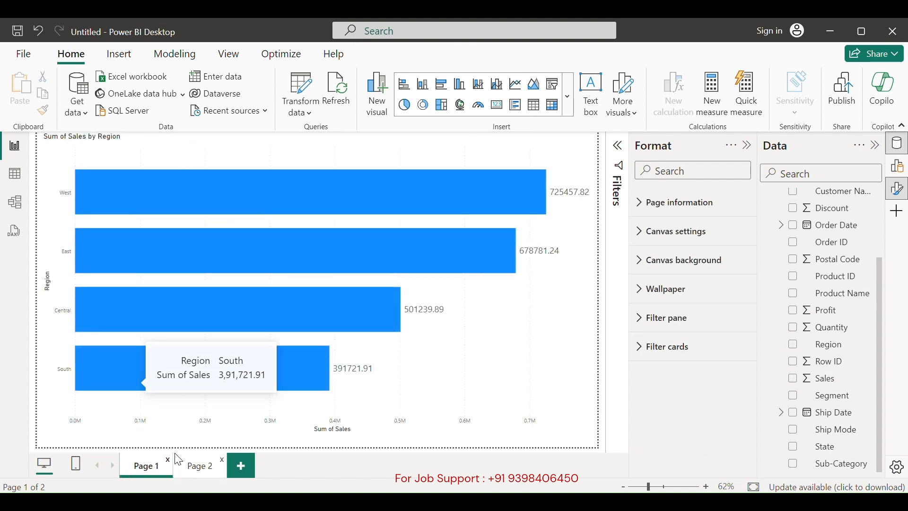
{"action": "left_click", "coordinate": [199, 468]}
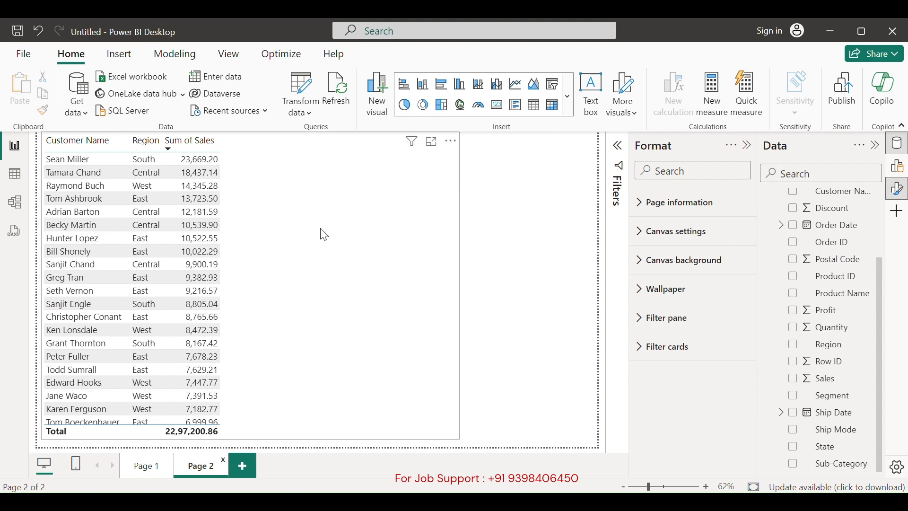
{"action": "left_click", "coordinate": [337, 247]}
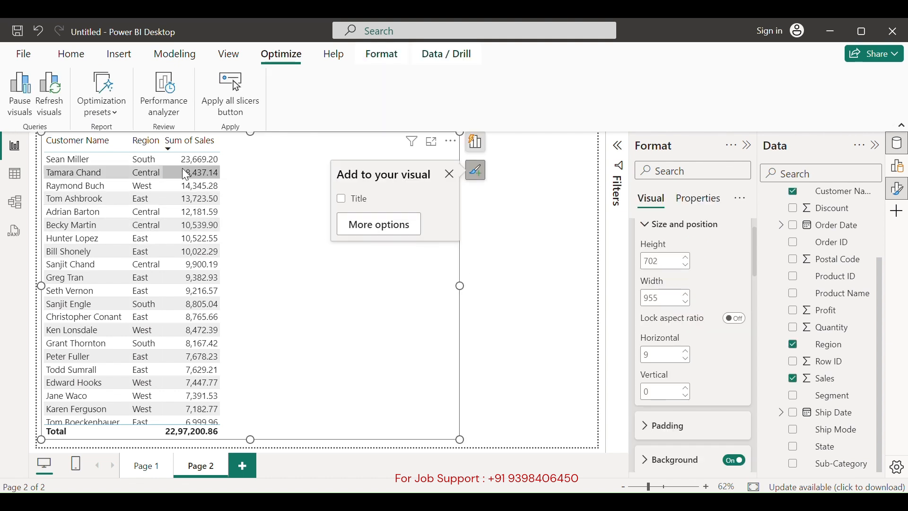
{"action": "left_click", "coordinate": [526, 304]}
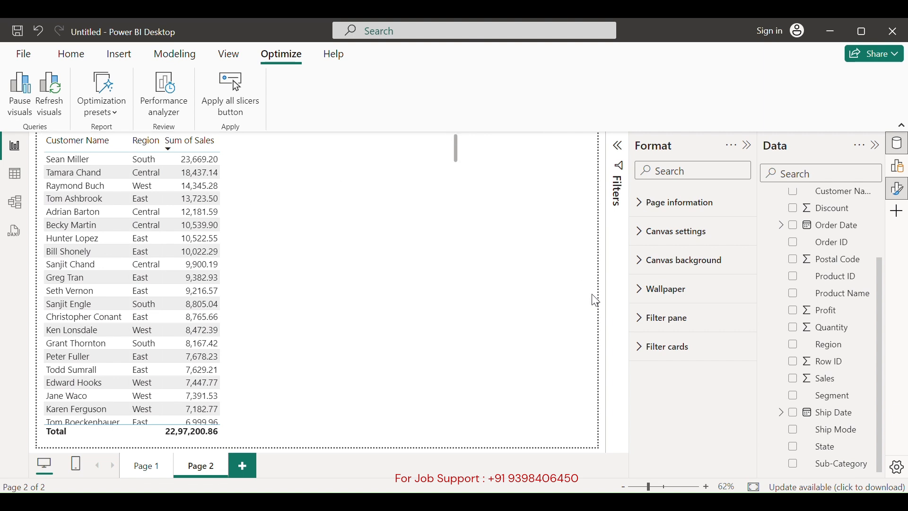
{"action": "left_click", "coordinate": [297, 227]}
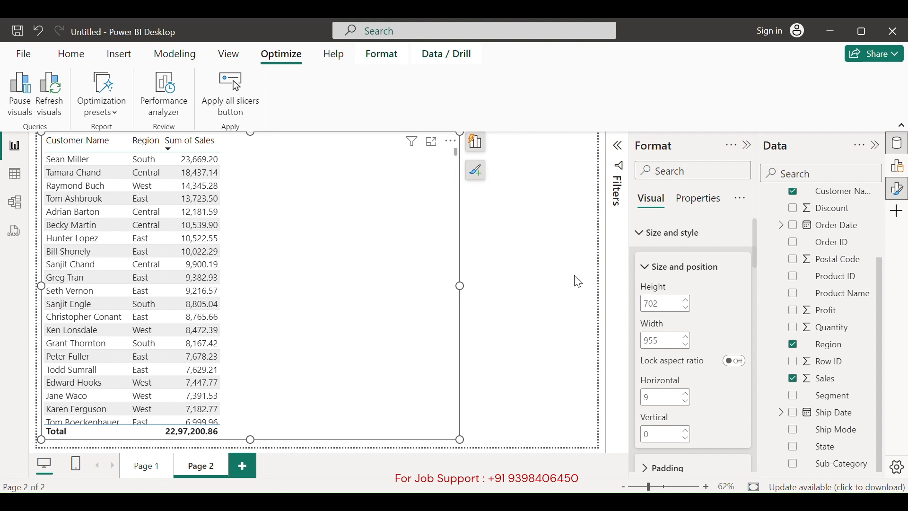
- Change the page type of Page 2 to Drillthrough in its page information, with no visual selected
{"action": "left_click", "coordinate": [538, 274]}
{"action": "left_click", "coordinate": [681, 202]}
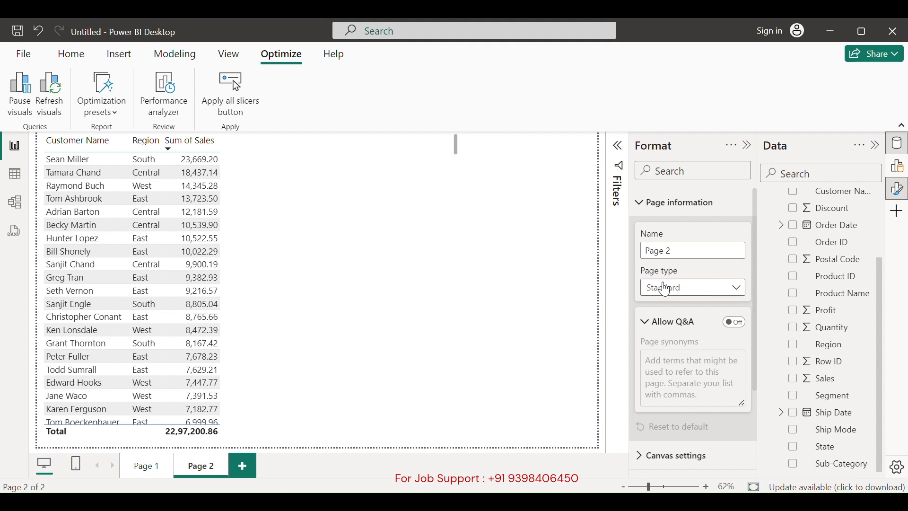
{"action": "left_click", "coordinate": [733, 290]}
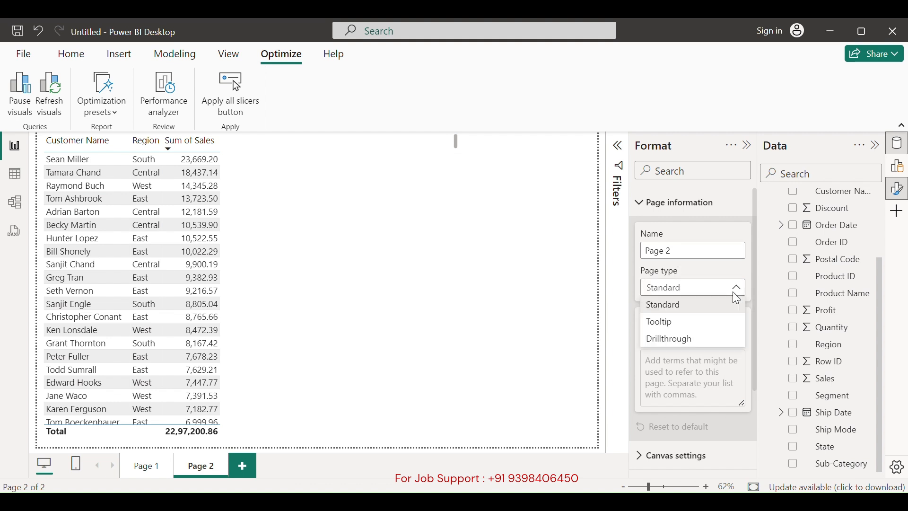
{"action": "left_click", "coordinate": [687, 340]}
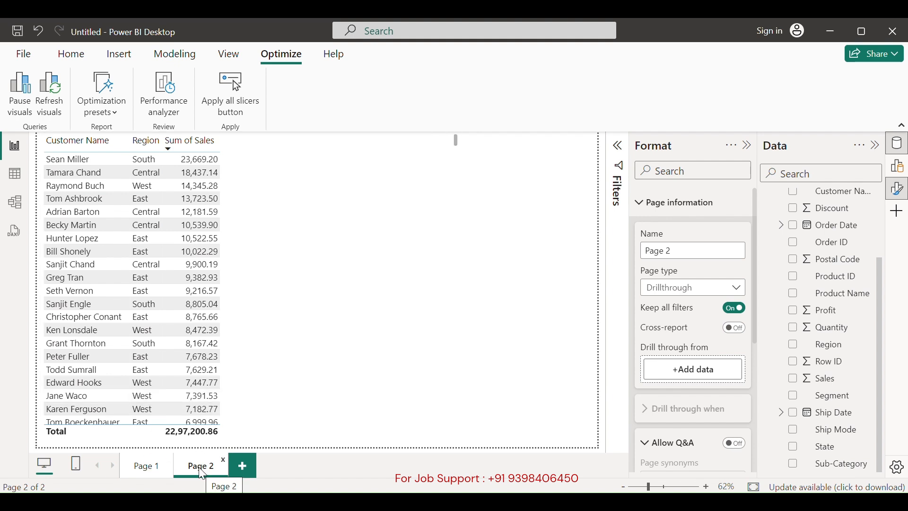
- Add Region as the field that Page 2 is drilled through from
{"action": "left_click", "coordinate": [147, 470]}
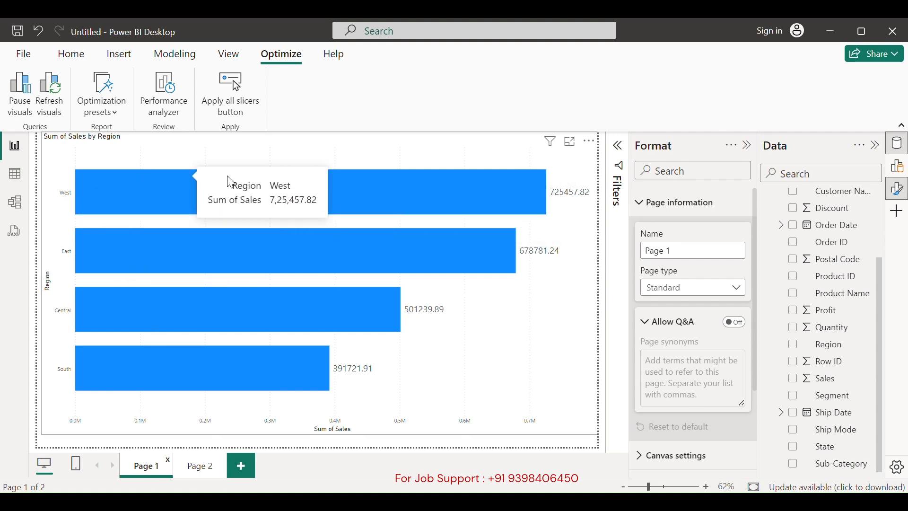
{"action": "left_click", "coordinate": [198, 468]}
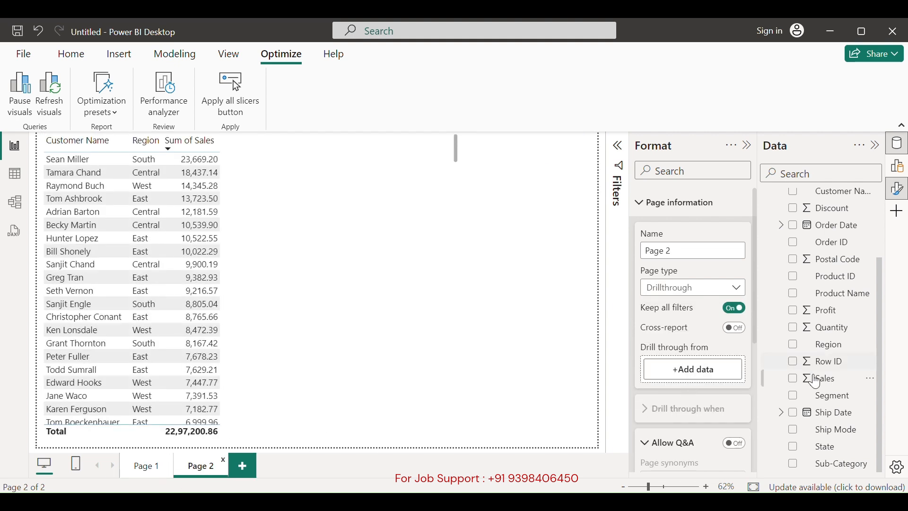
{"action": "left_click_drag", "start_coordinate": [771, 345], "coordinate": [705, 381]}
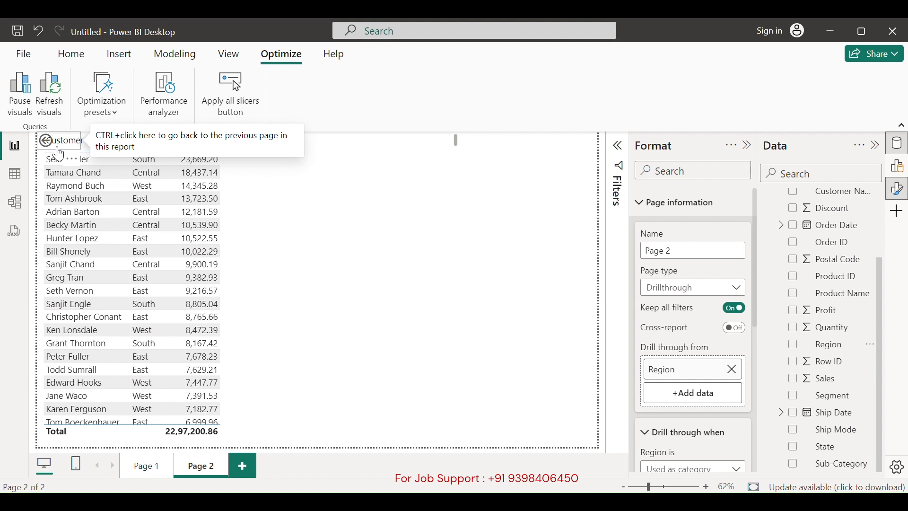
- Drill through from the West bar on Page 1 to Page 2, and compare the customer table with the bar chart
{"action": "left_click", "coordinate": [150, 474]}
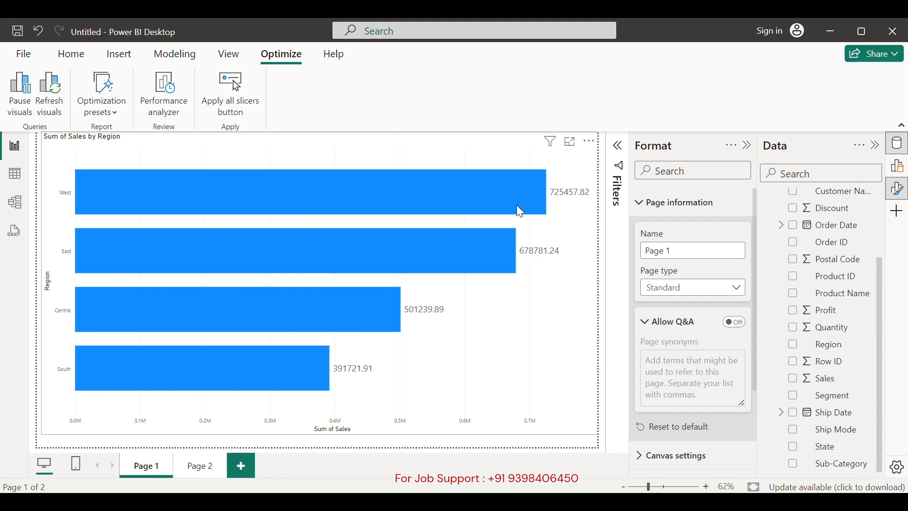
{"action": "mouse_move", "coordinate": [488, 205]}
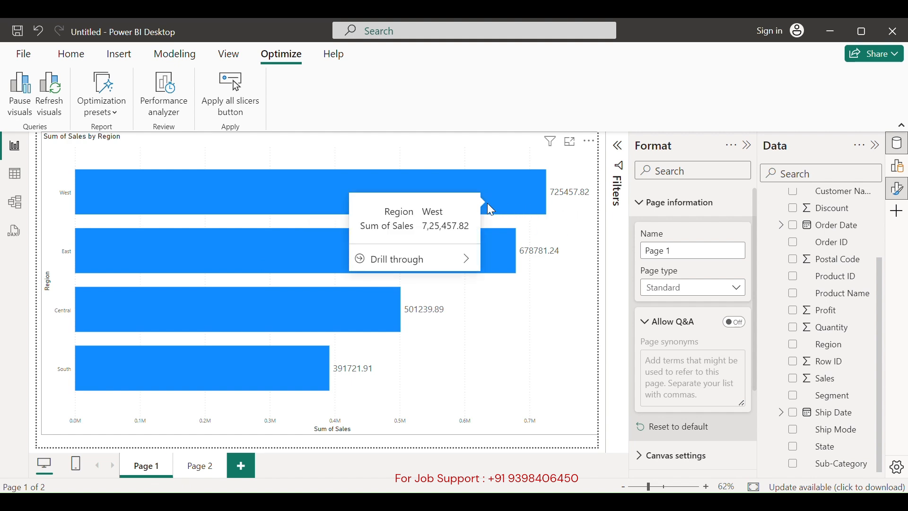
{"action": "mouse_move", "coordinate": [468, 265]}
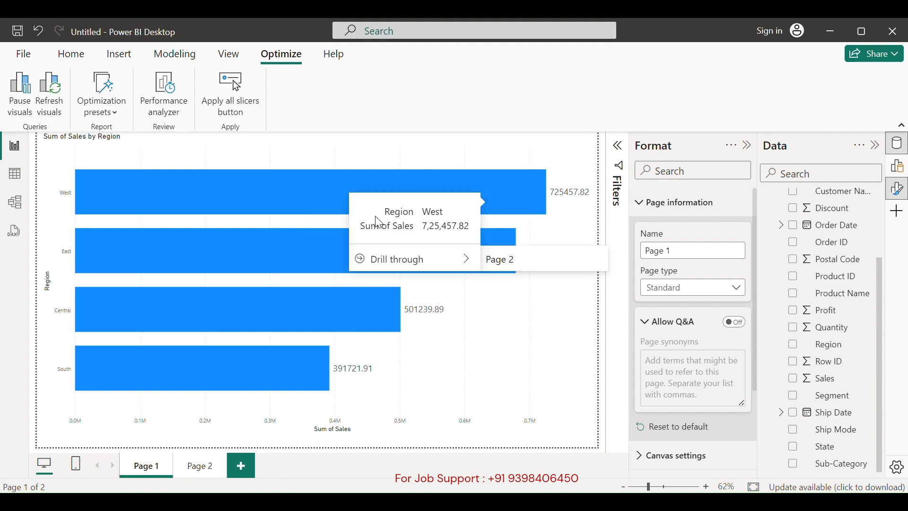
{"action": "right_click", "coordinate": [305, 197]}
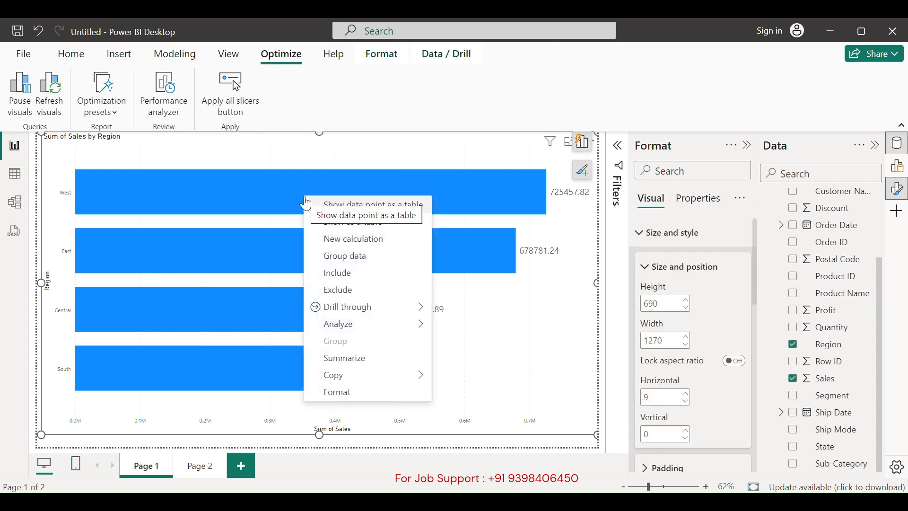
{"action": "mouse_move", "coordinate": [353, 308]}
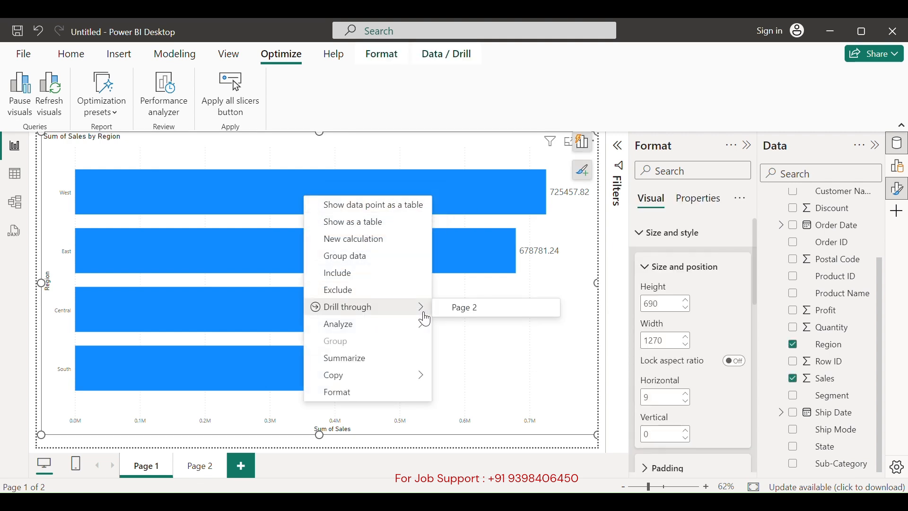
{"action": "left_click", "coordinate": [455, 312]}
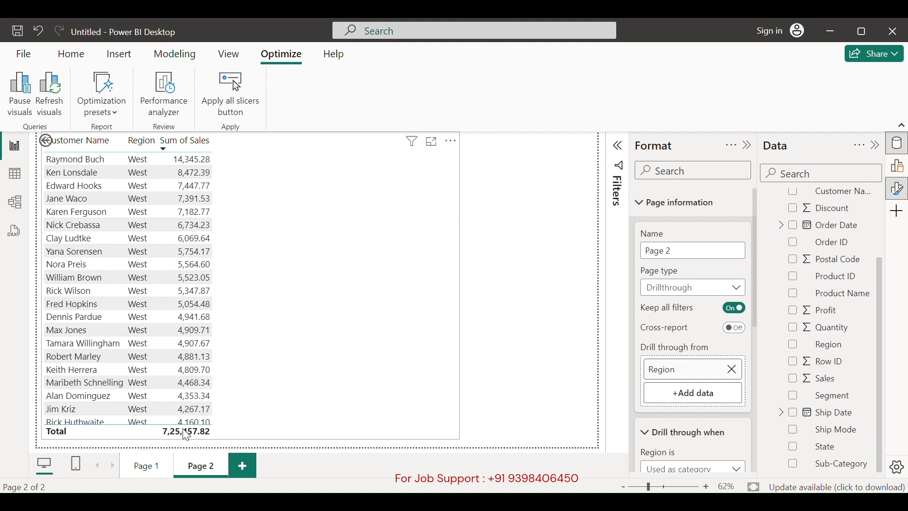
{"action": "left_click", "coordinate": [144, 467]}
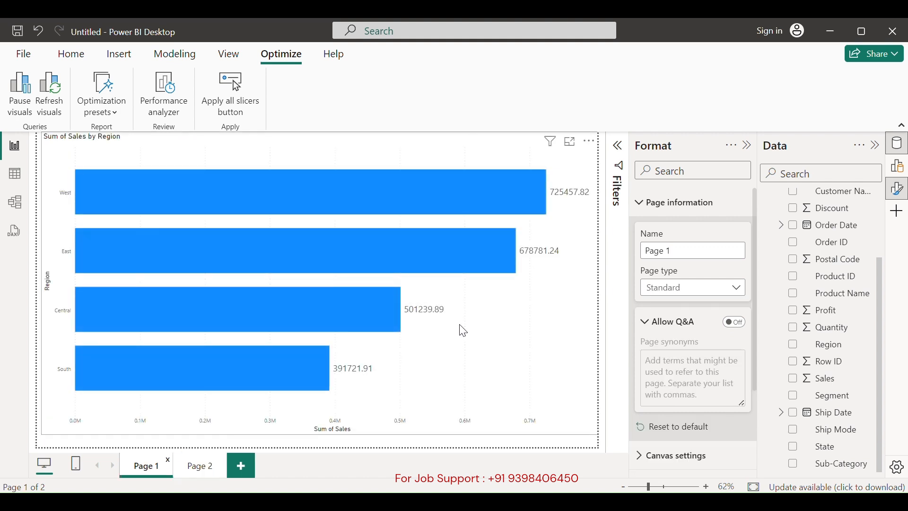
{"action": "left_click", "coordinate": [190, 470]}
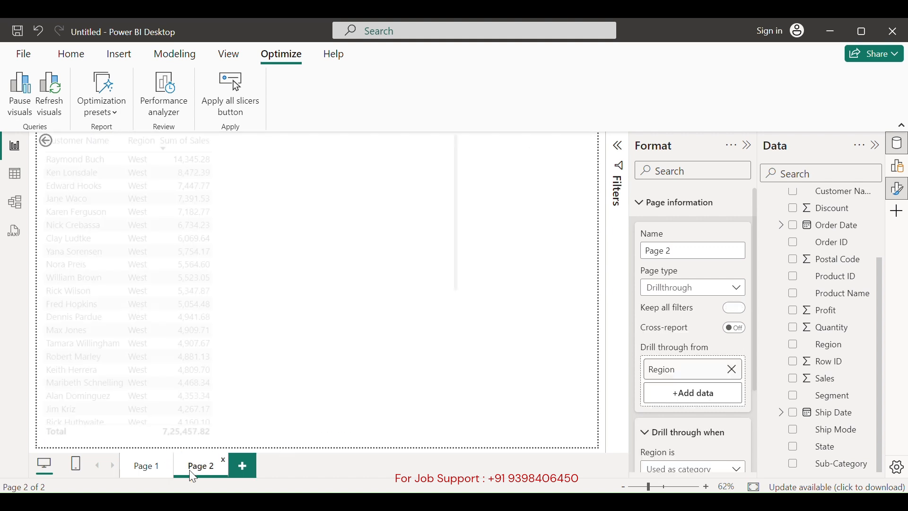
{"action": "left_click", "coordinate": [148, 468]}
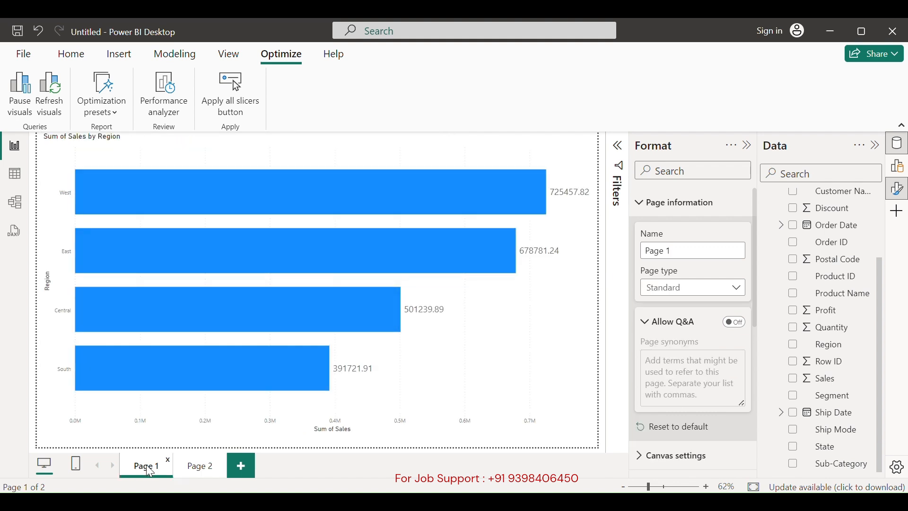
{"action": "left_click", "coordinate": [198, 469]}
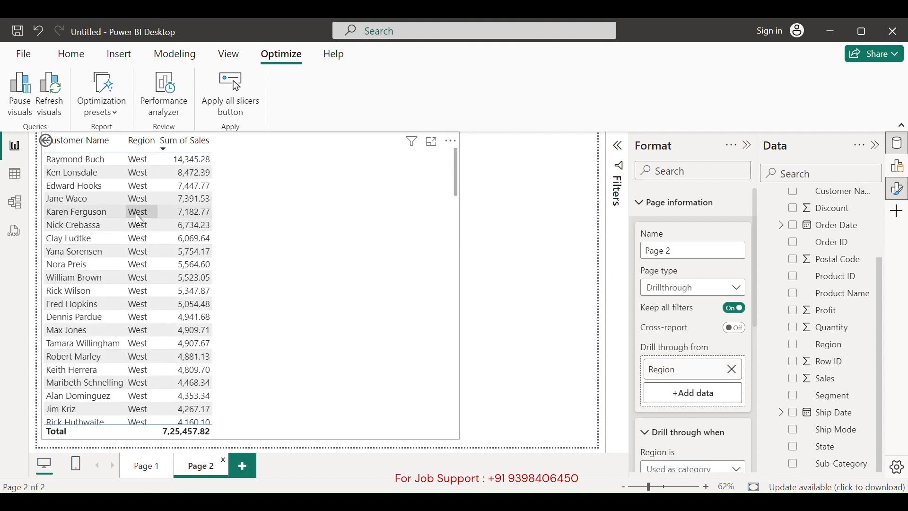